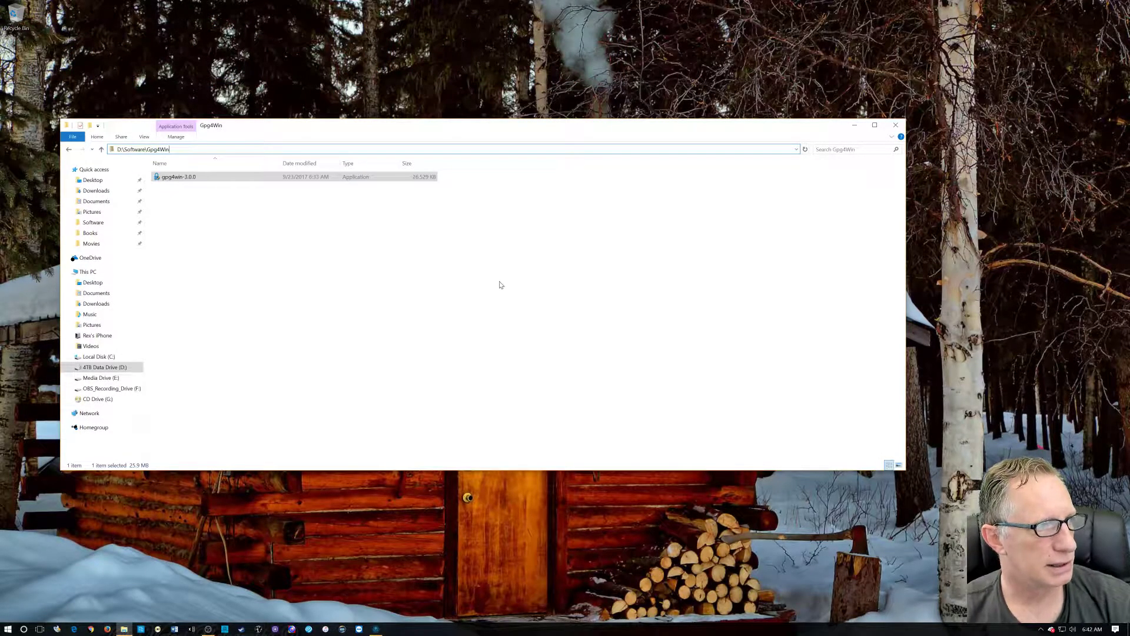
Launch the gpg4win-3.0.0 installer in English and add GPA to the components to install.
double_click(182, 176)
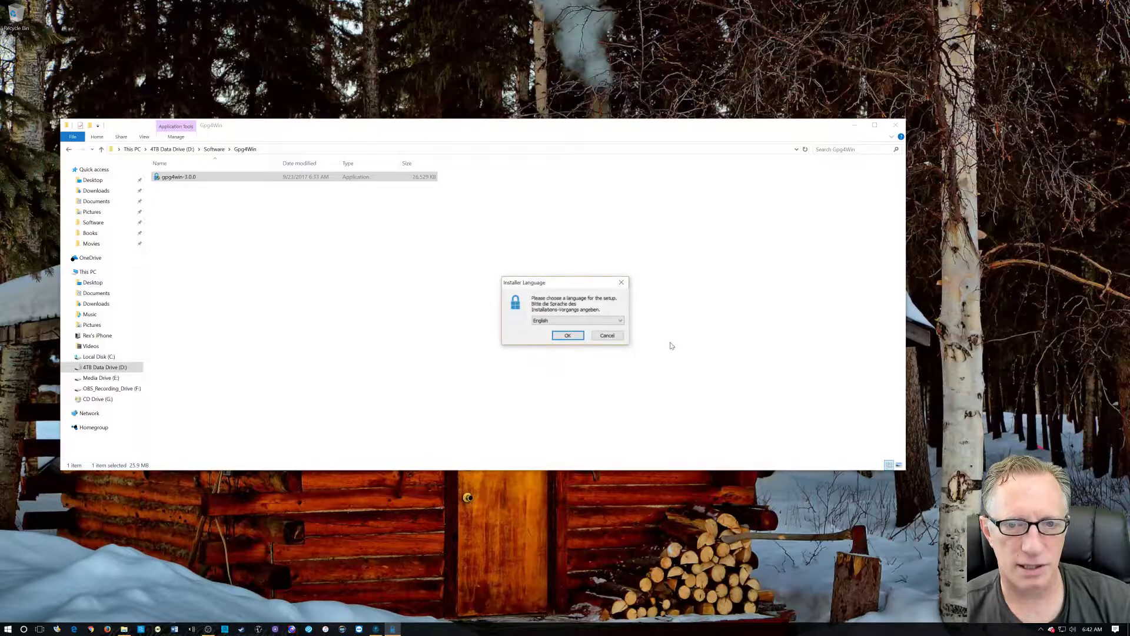
left_click(566, 336)
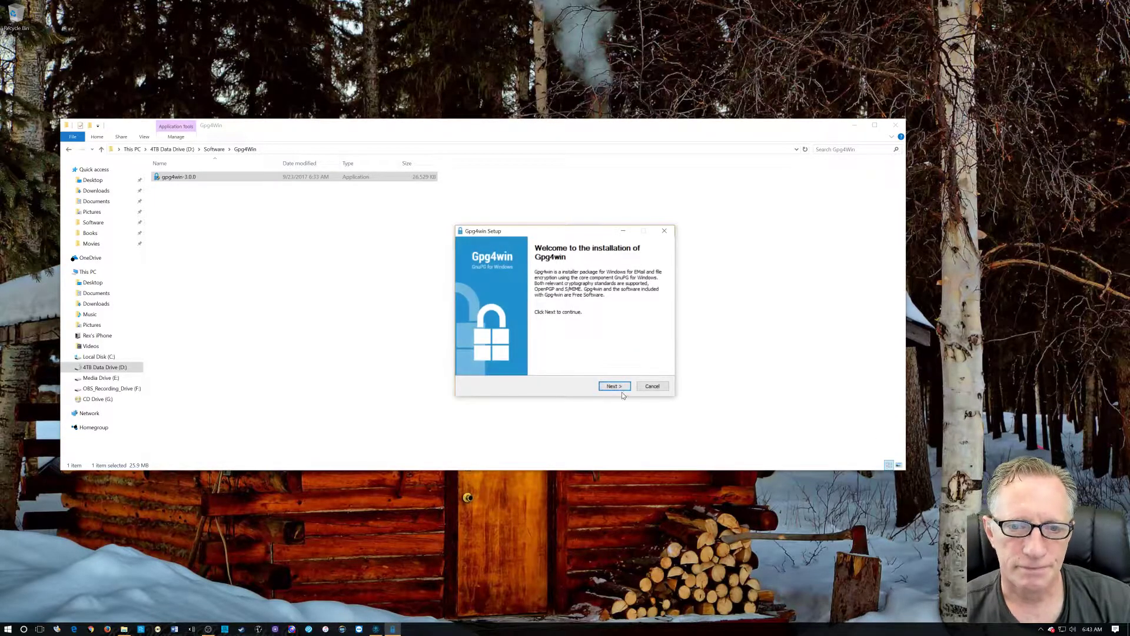
left_click(612, 386)
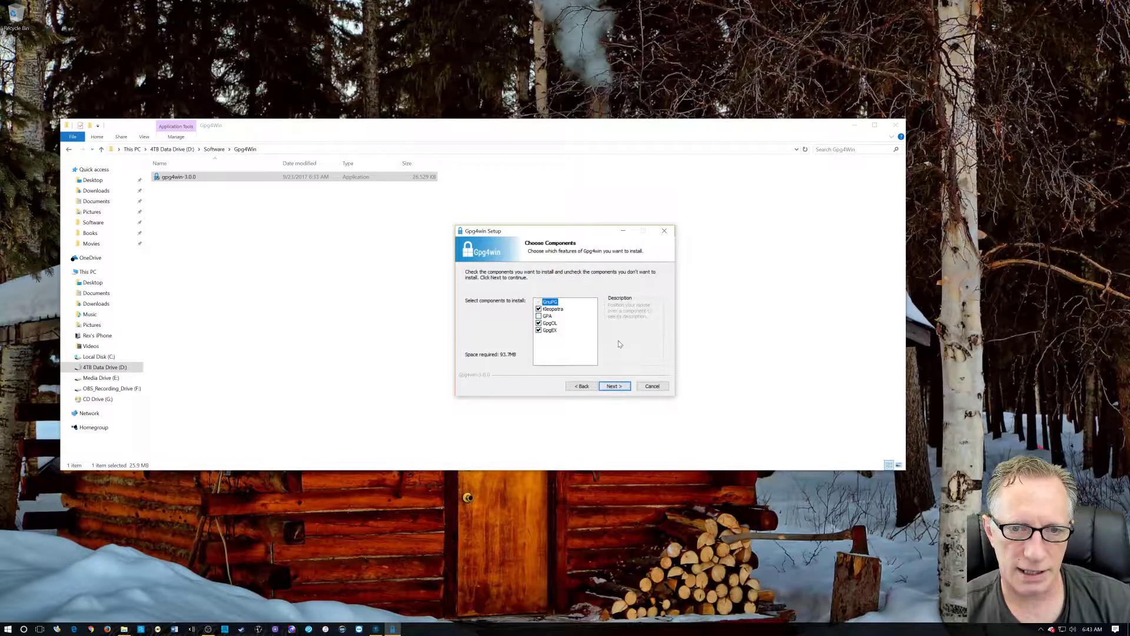
mouse_move(583, 304)
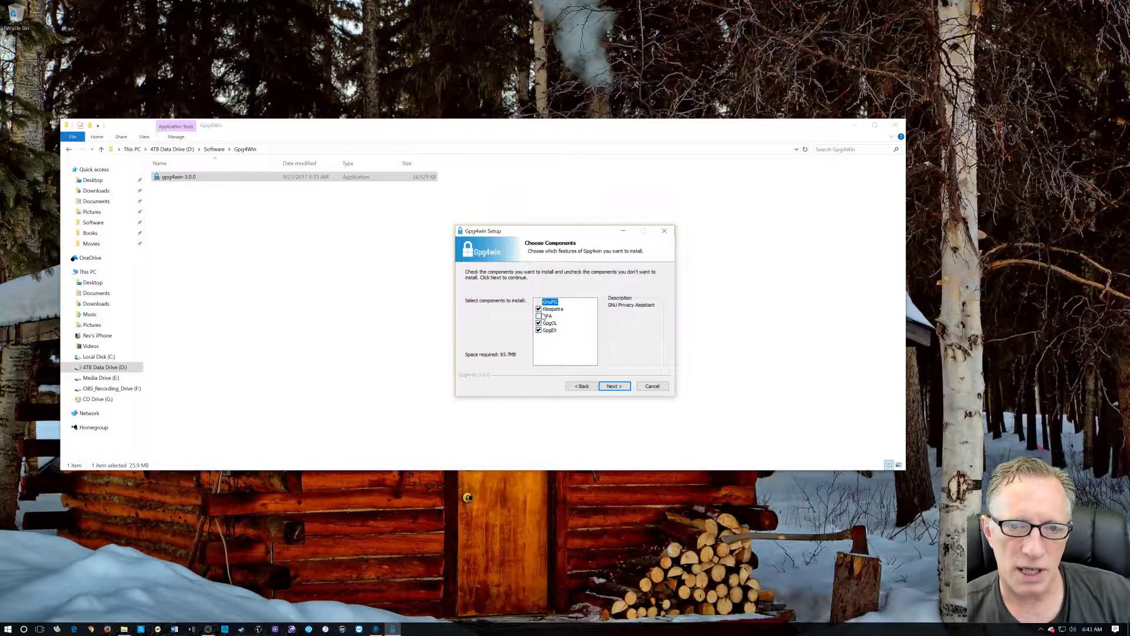
left_click(538, 316)
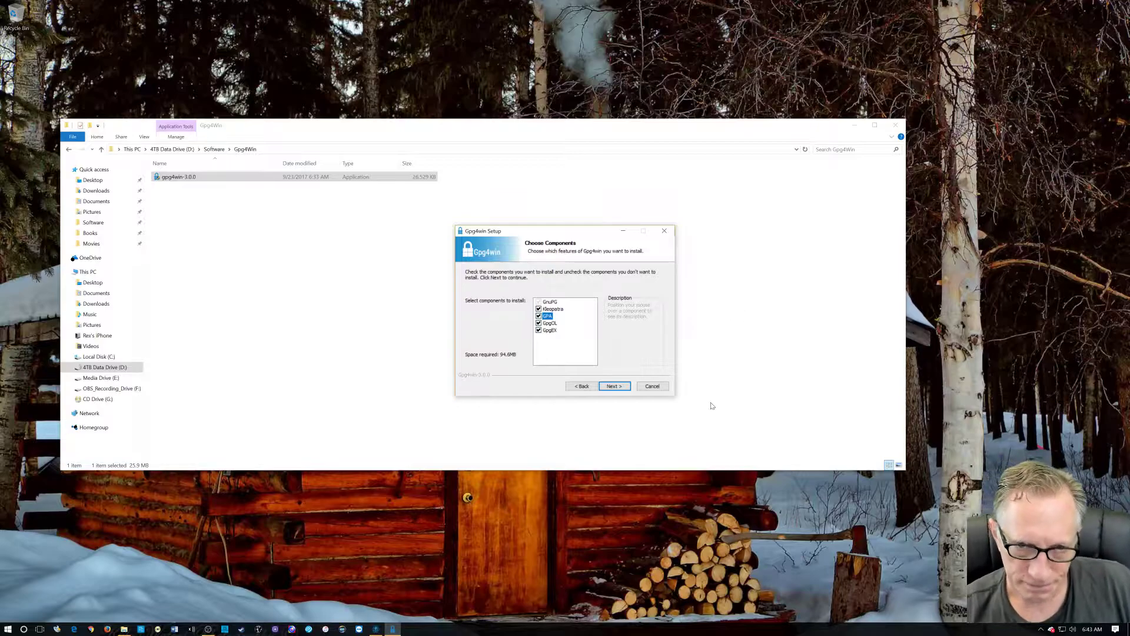
left_click(615, 387)
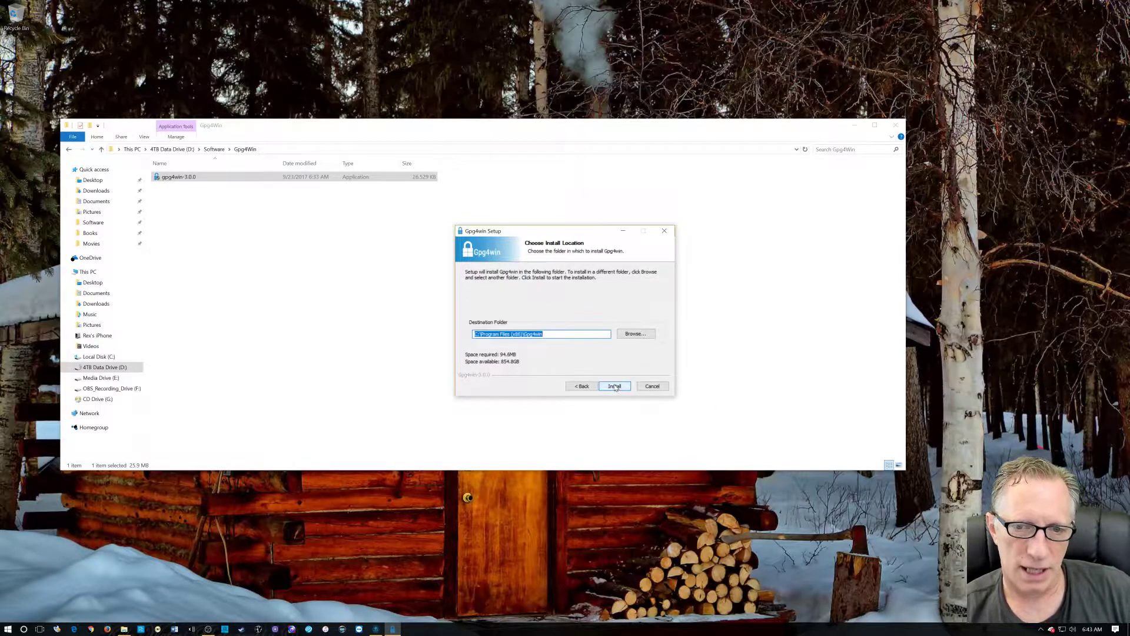
Install Gpg4win and finish setup with Run Kleopatra unticked.
left_click(615, 386)
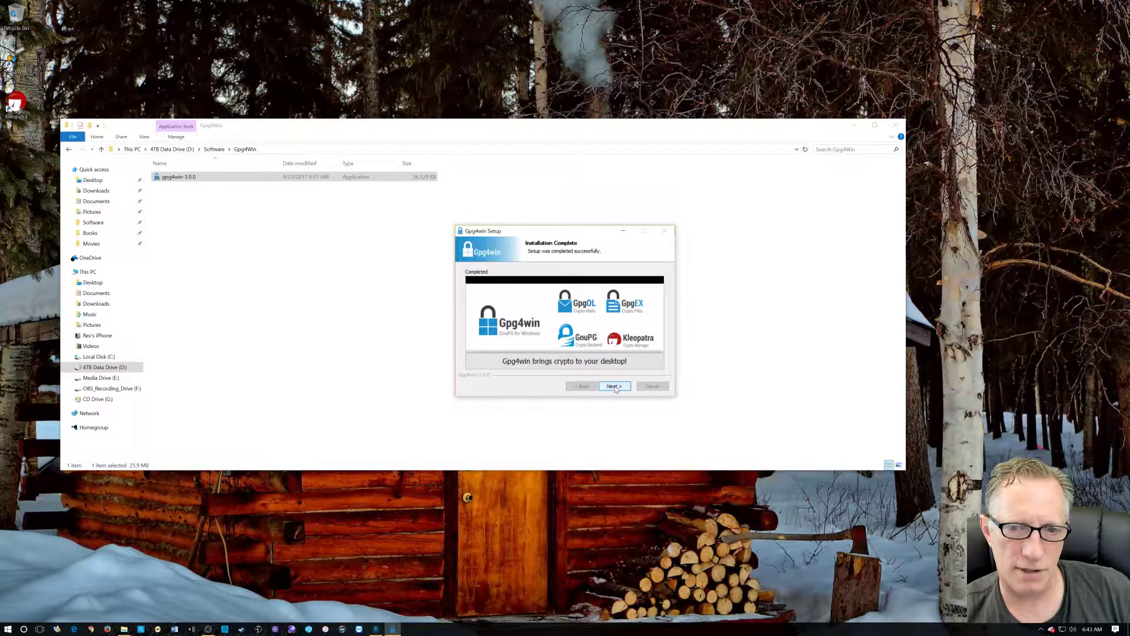
left_click(614, 387)
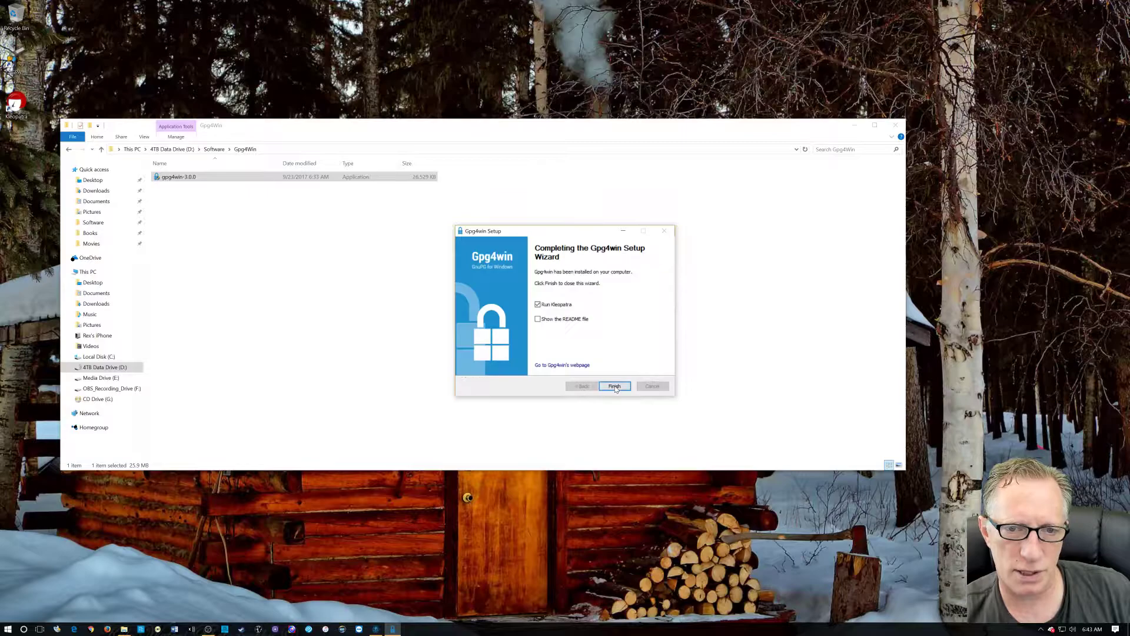
left_click(538, 304)
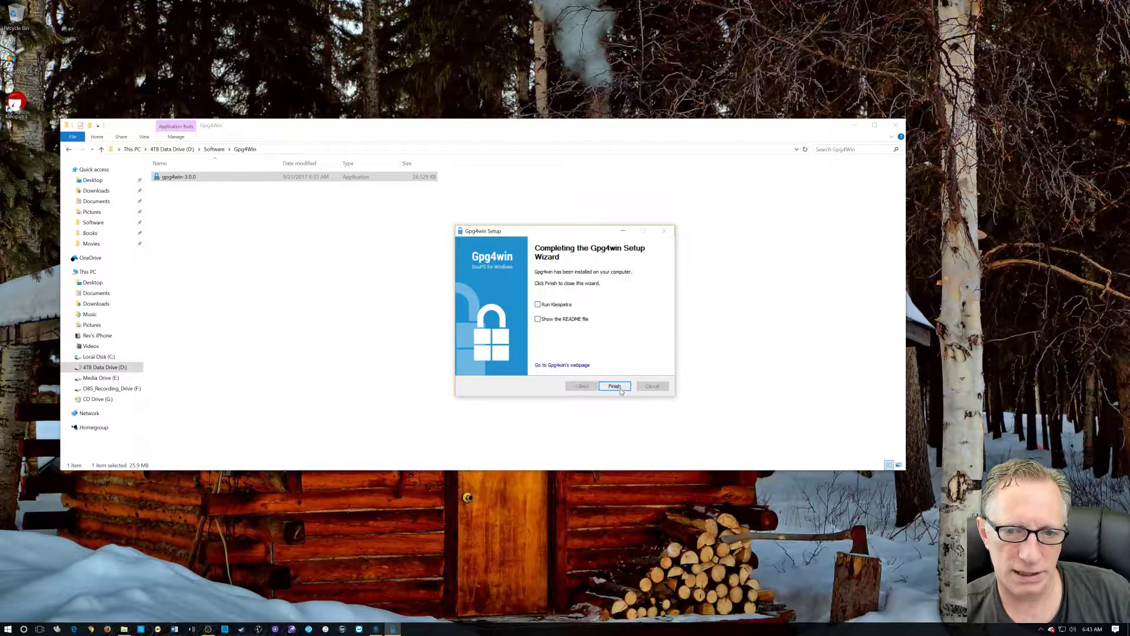
left_click(614, 388)
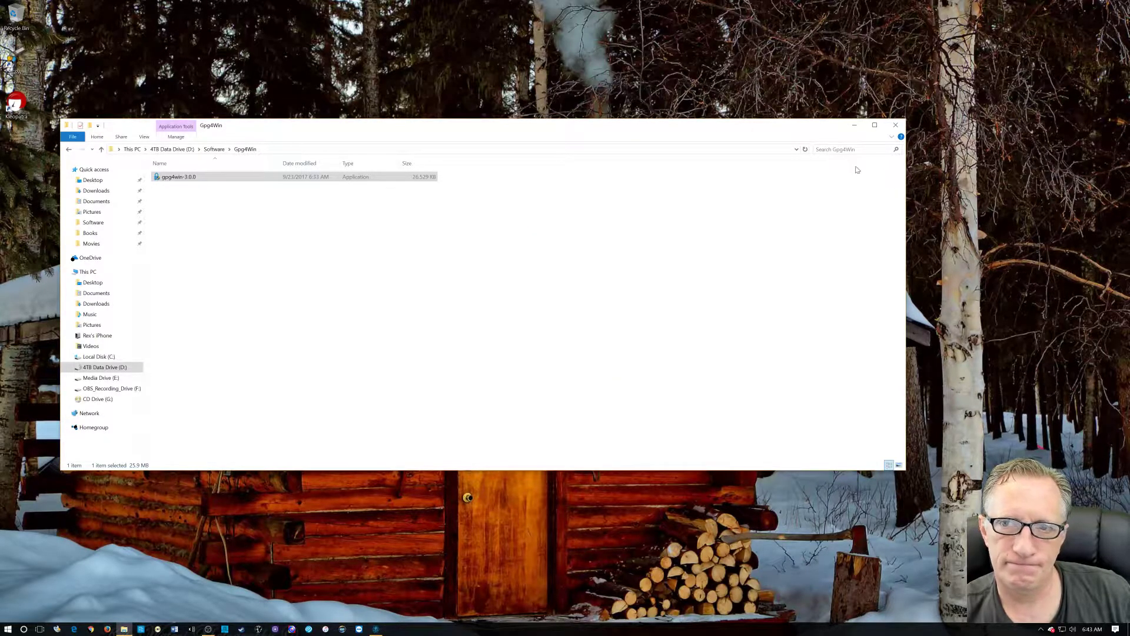
Close Explorer, pin the desktop shortcut to the taskbar, and delete the Kleopatra desktop icon.
left_click(897, 126)
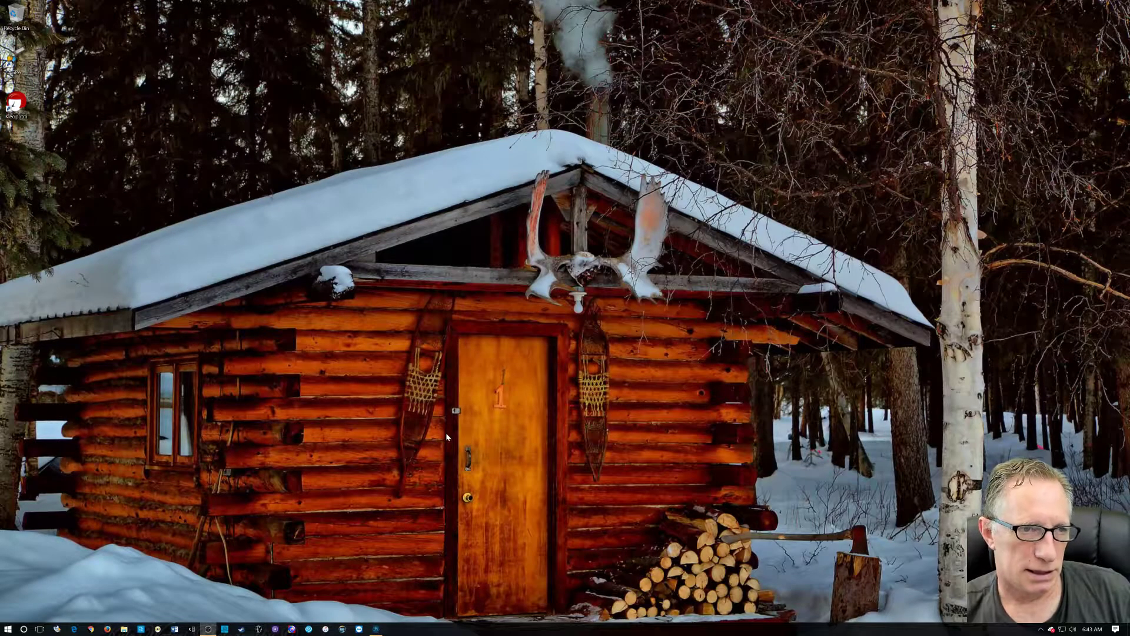
right_click(20, 69)
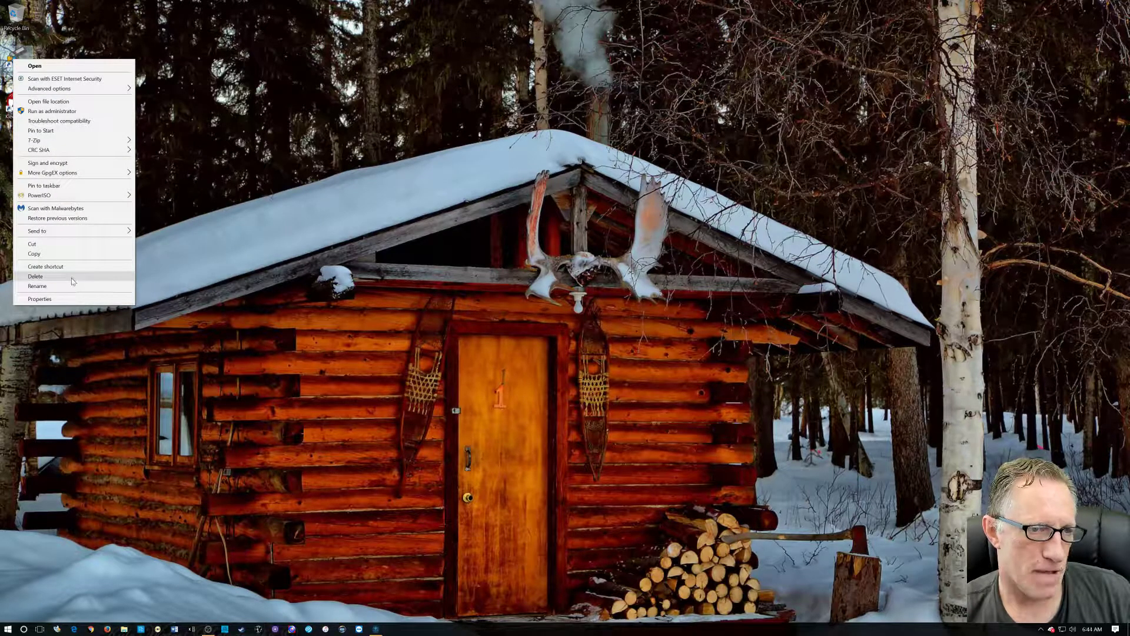
left_click(72, 187)
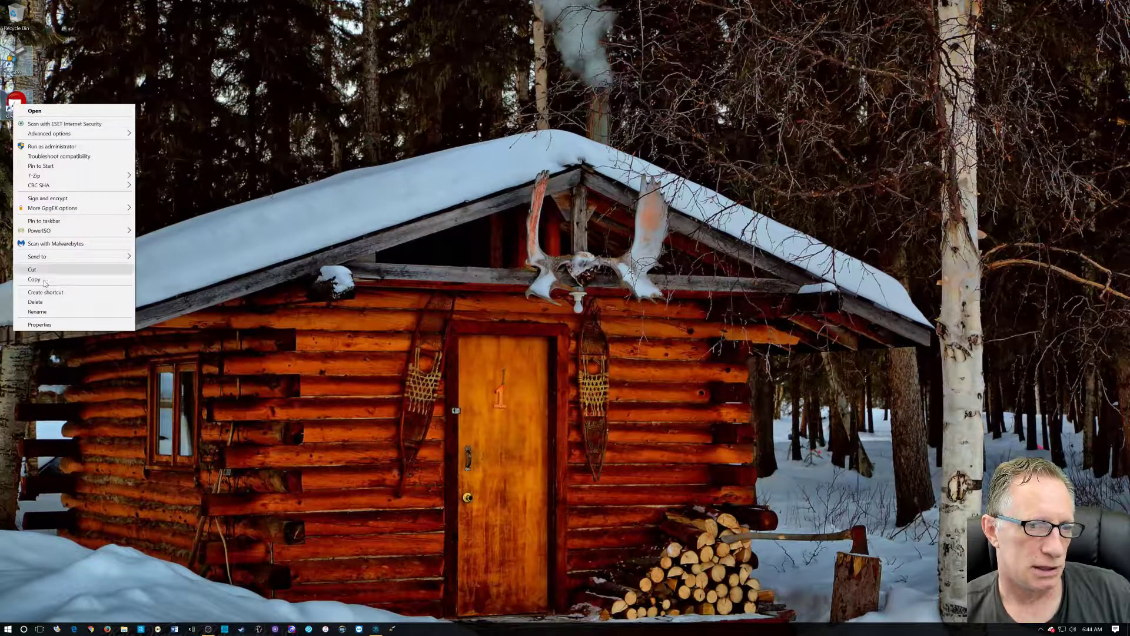
left_click(75, 302)
right_click(22, 18)
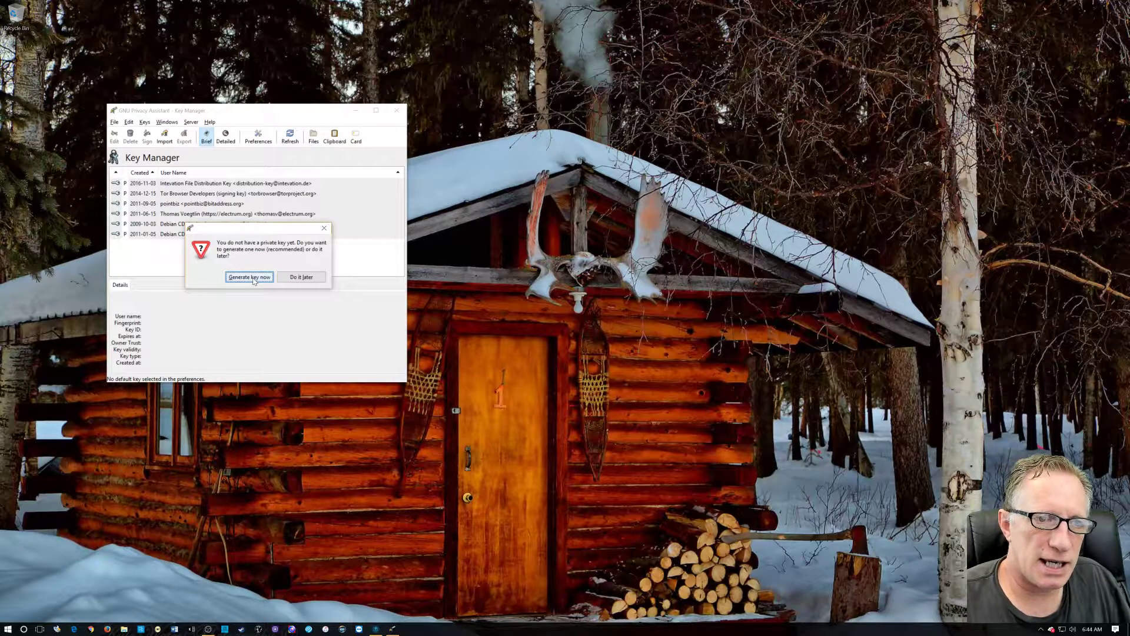
Choose Generate key now, then enter the owner's full name and e-mail address.
left_click(248, 277)
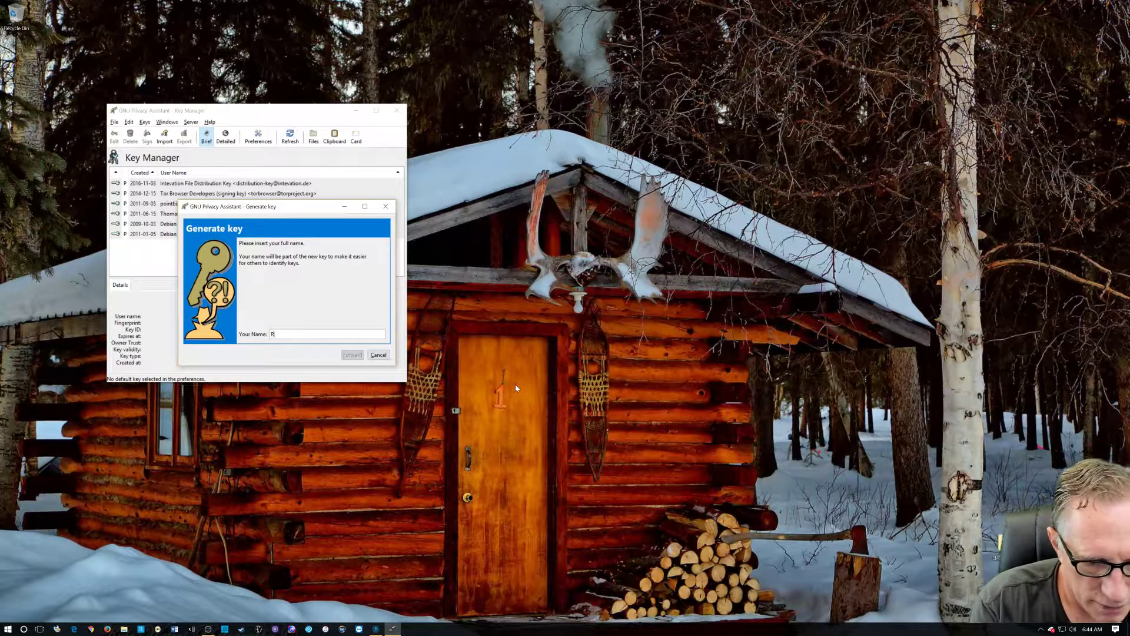
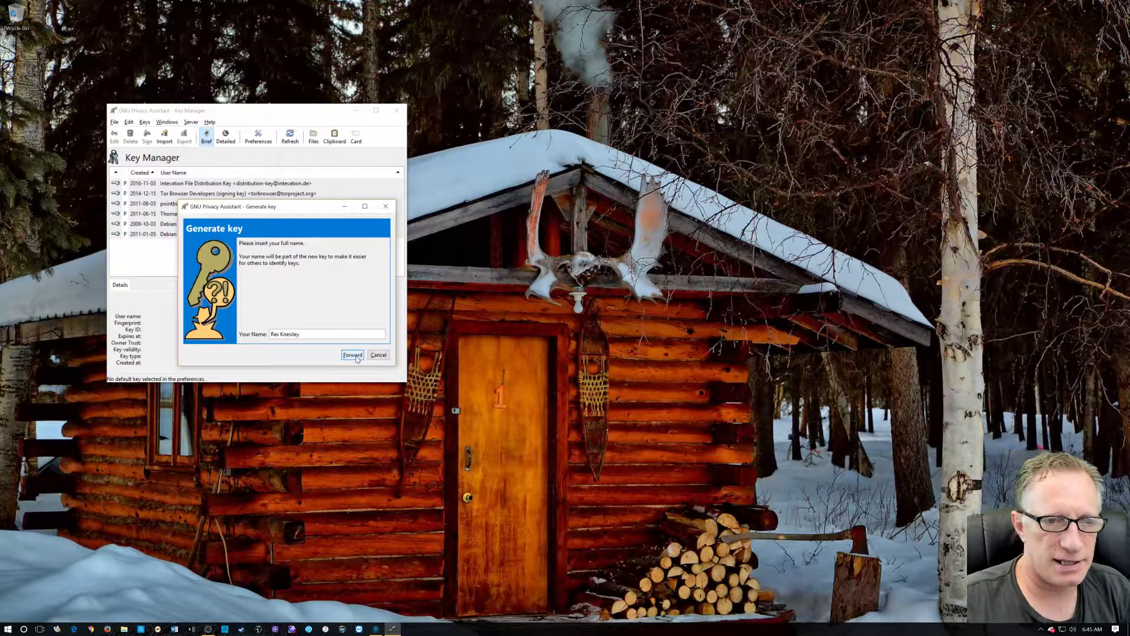
left_click(355, 357)
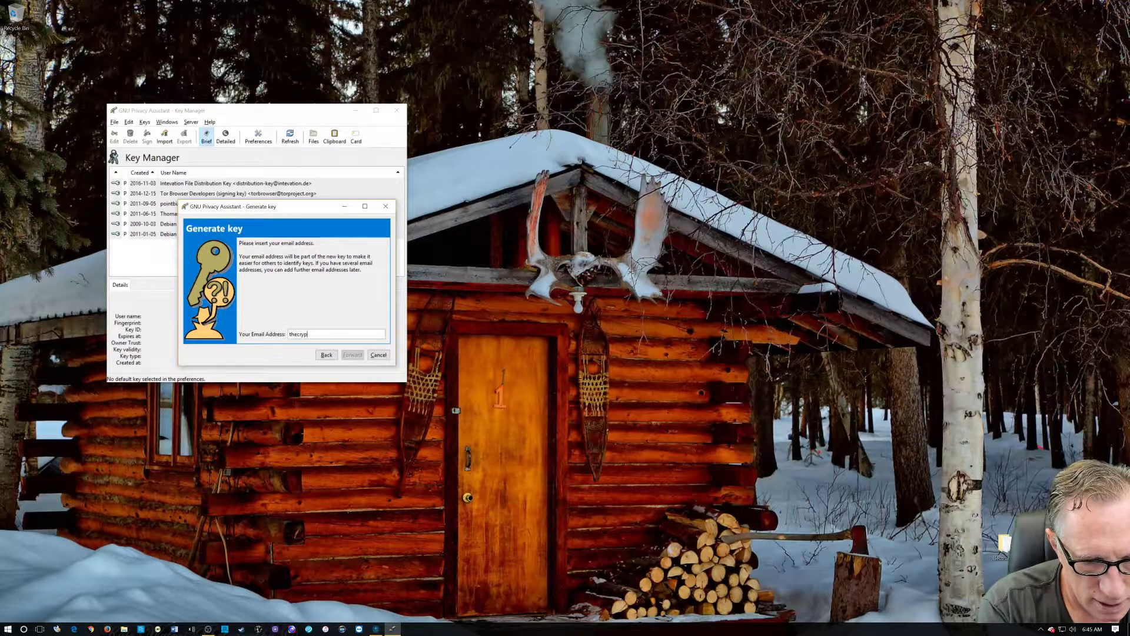
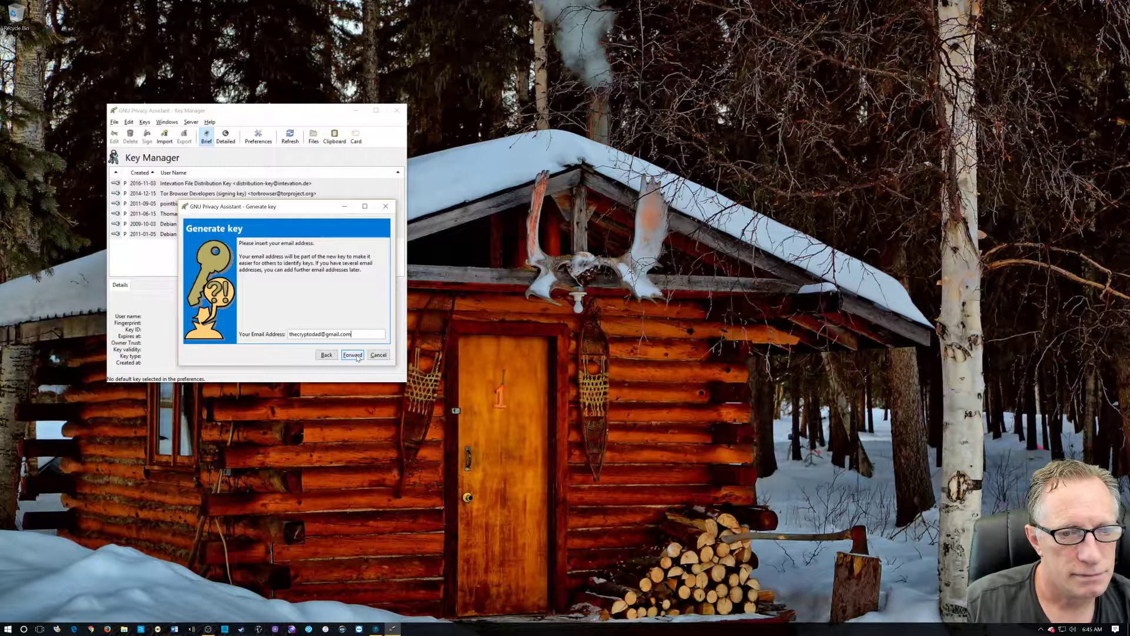
left_click(353, 355)
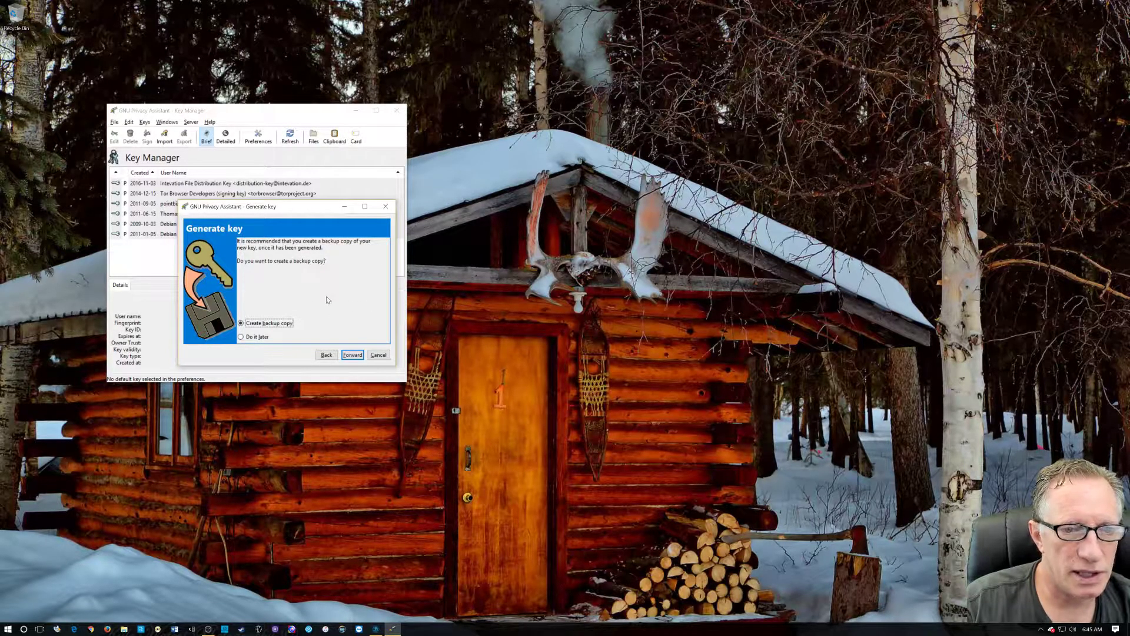
Run key generation with Create backup copy kept, then close the GPGME timeout error.
left_click(353, 356)
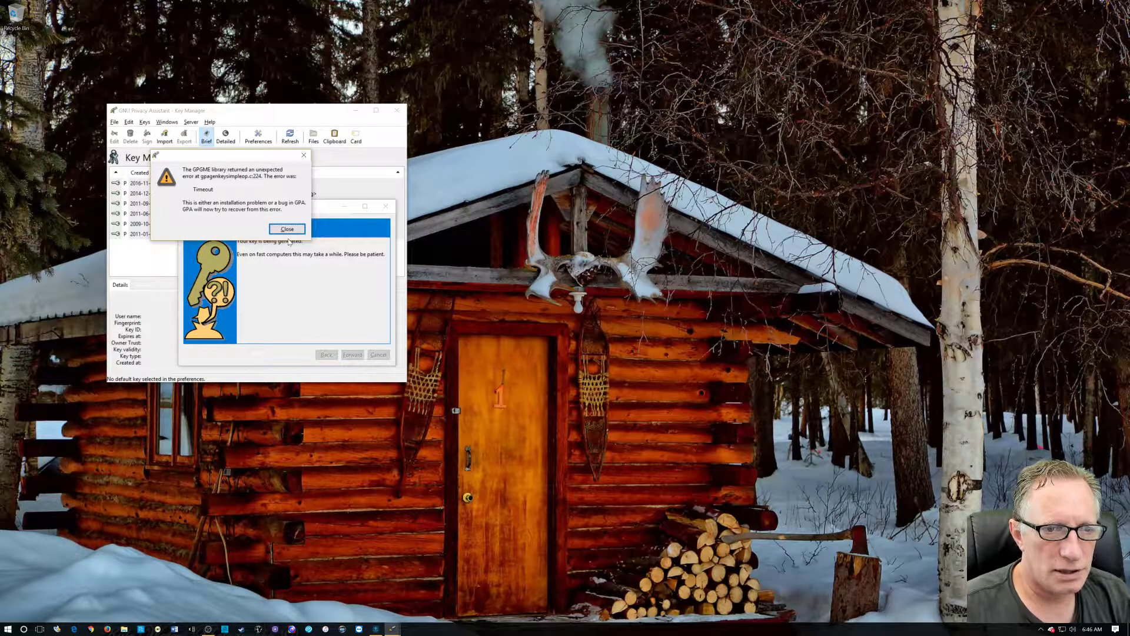
left_click(286, 229)
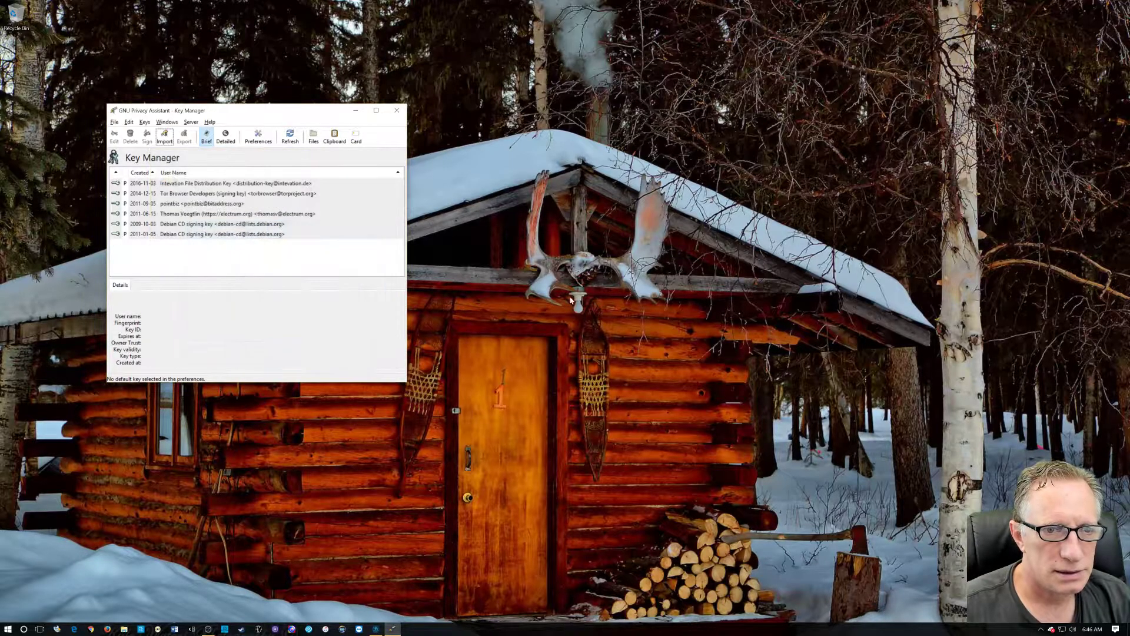
left_click(145, 122)
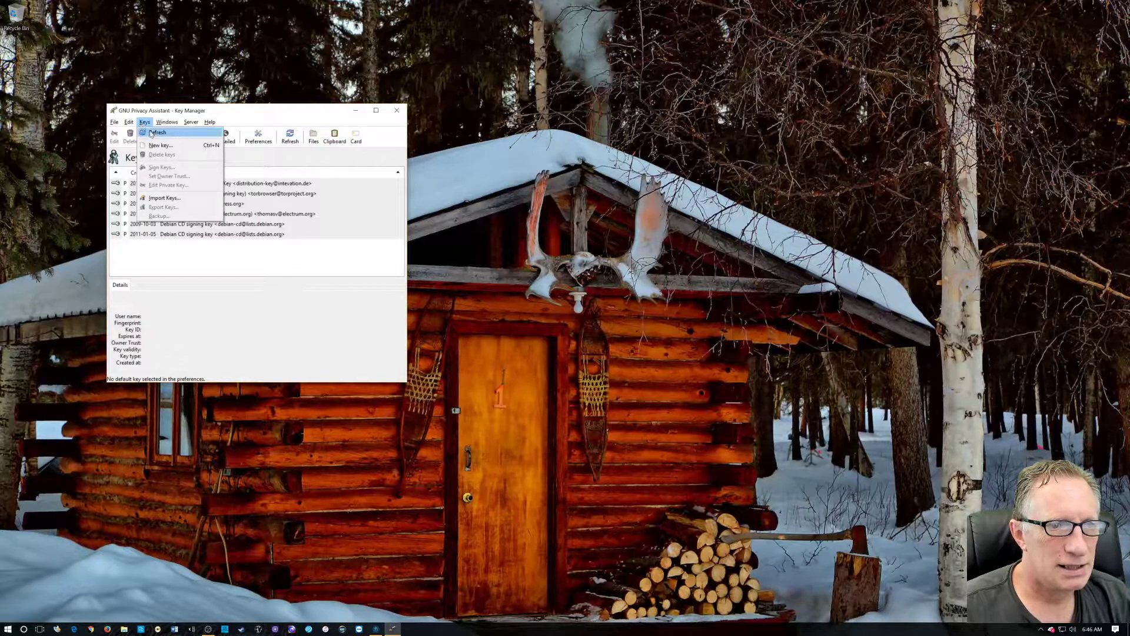
Start a new key via Keys > New key, entering the owner's full name and e-mail address.
left_click(160, 145)
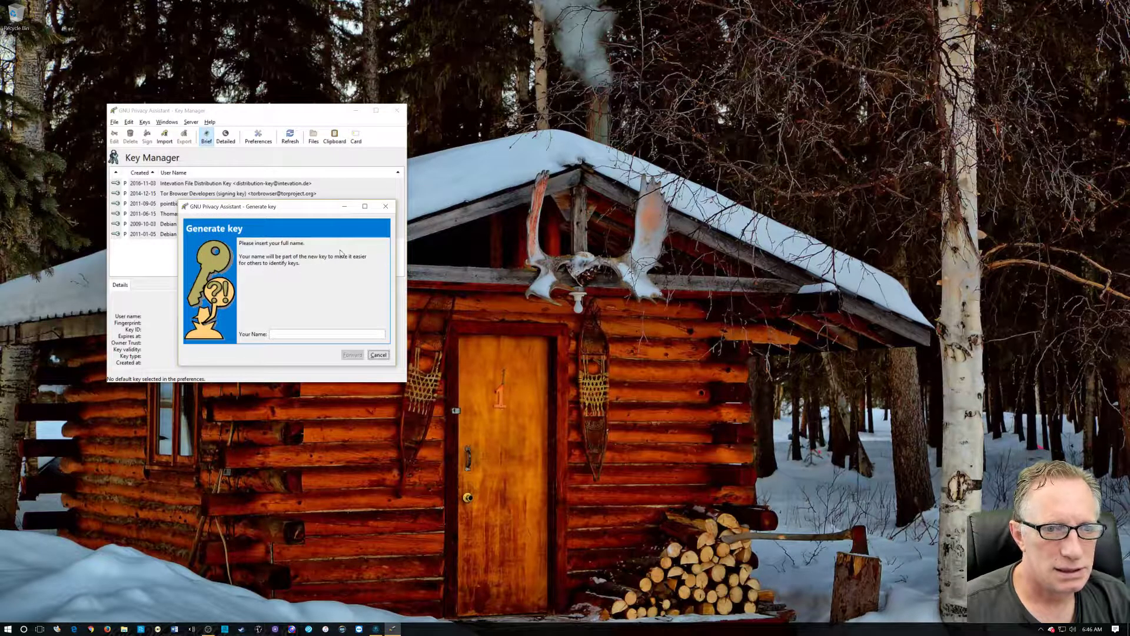
left_click(290, 333)
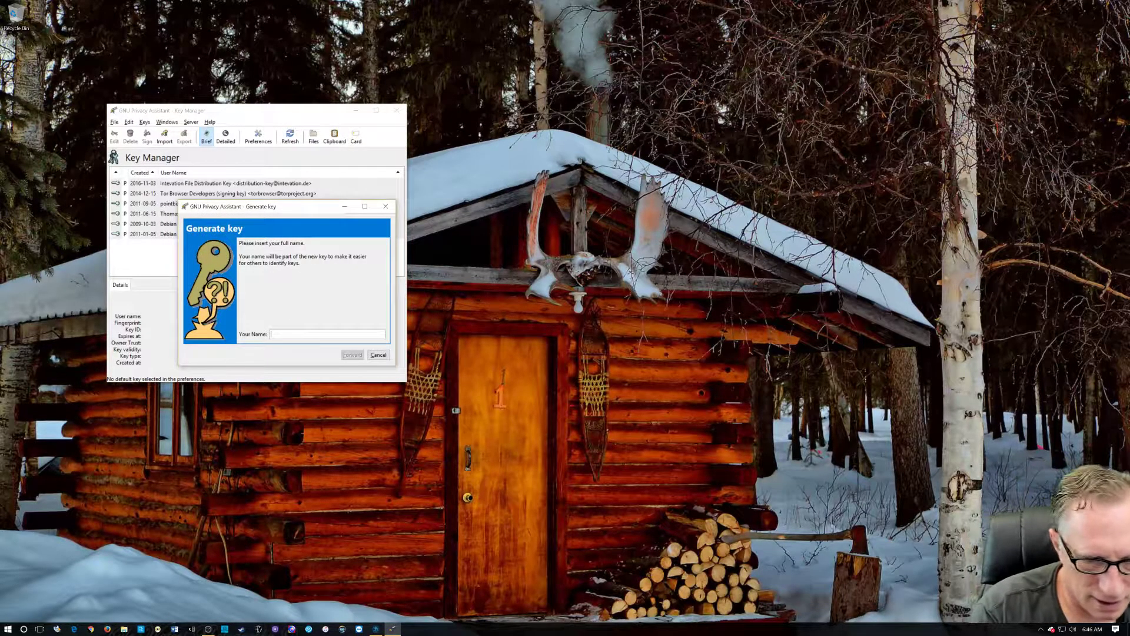
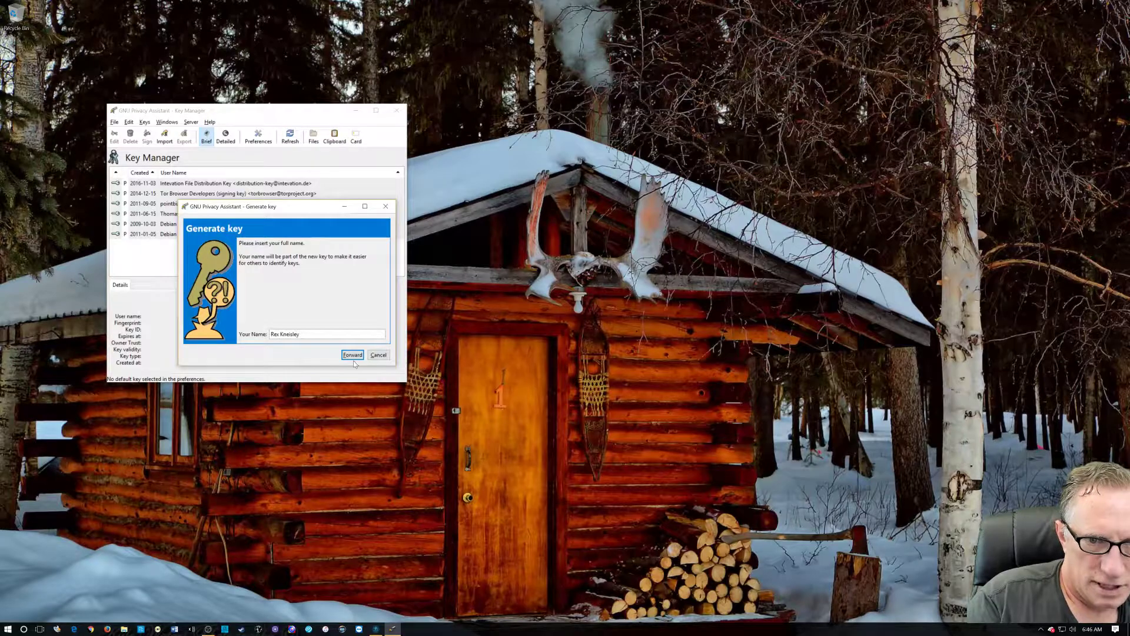
left_click(352, 355)
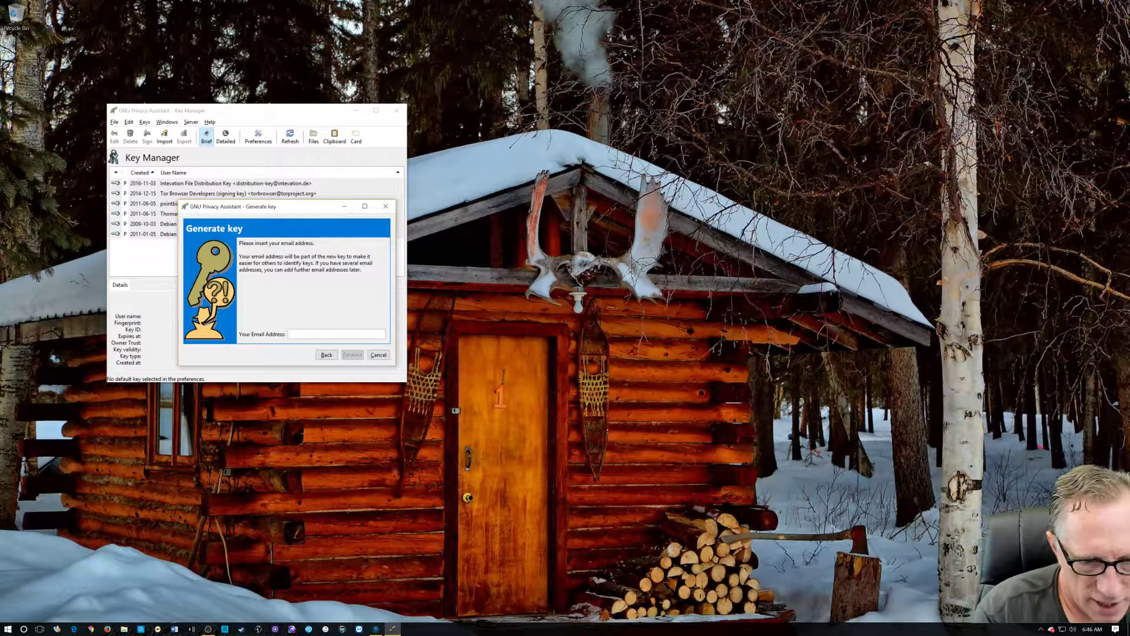
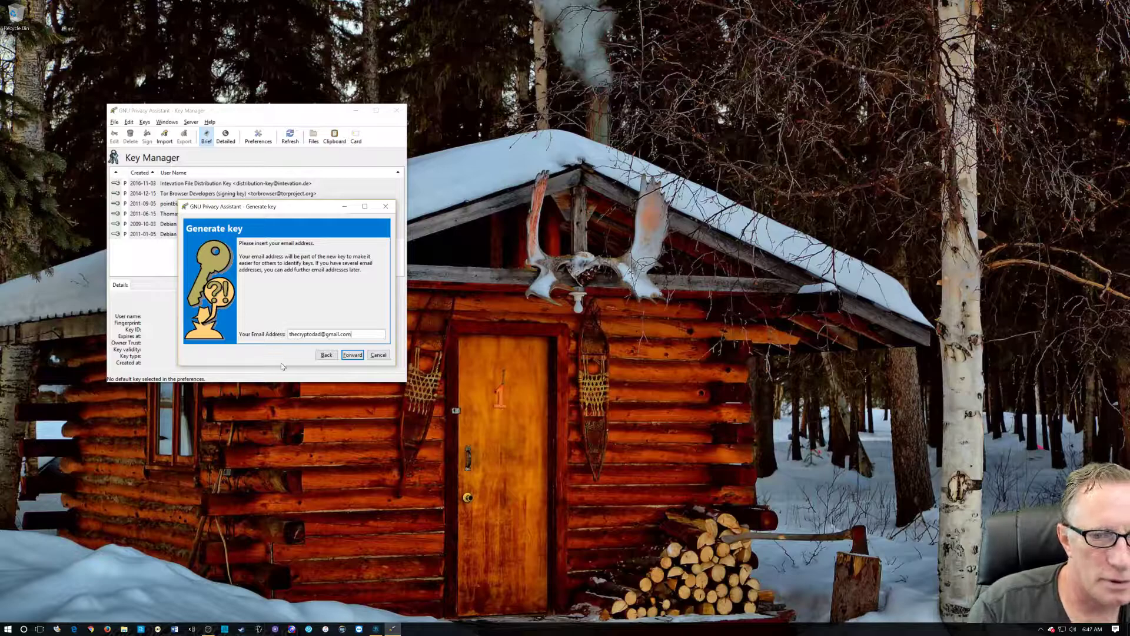
left_click(352, 355)
Generate the key, protecting it with a passphrase entered and repeated in pinentry.
left_click(353, 356)
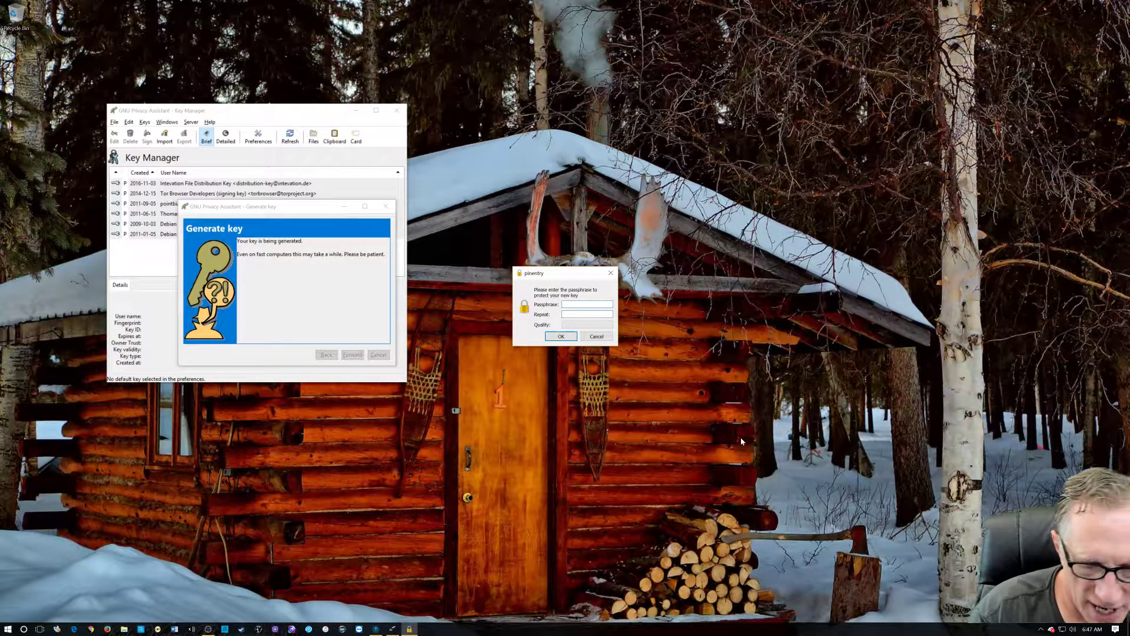
type("••••••")
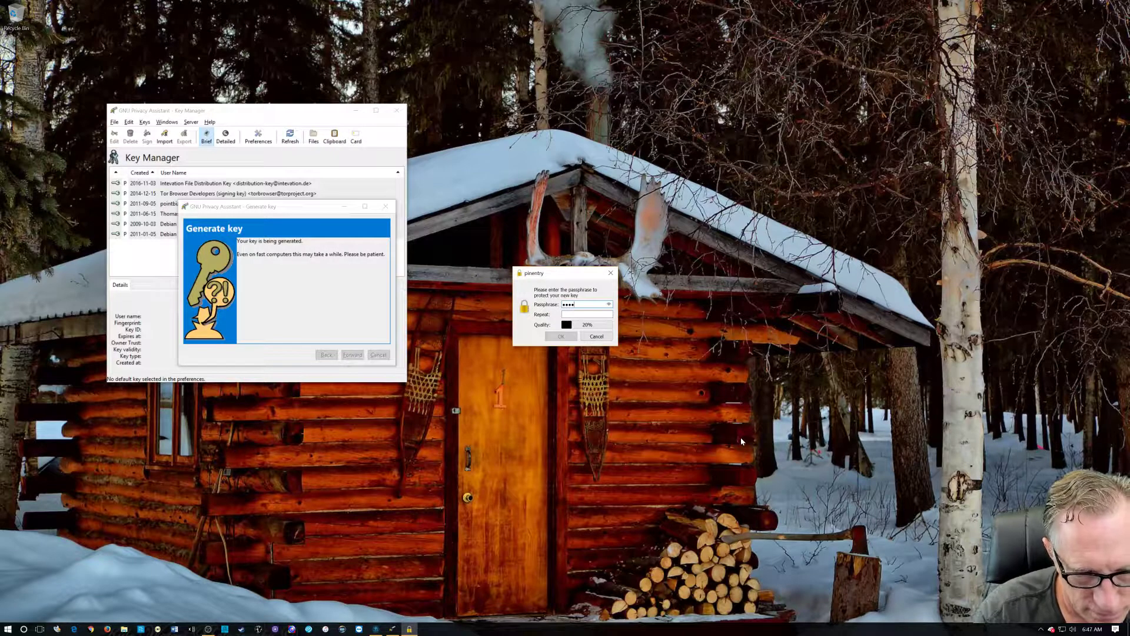
type("•••••")
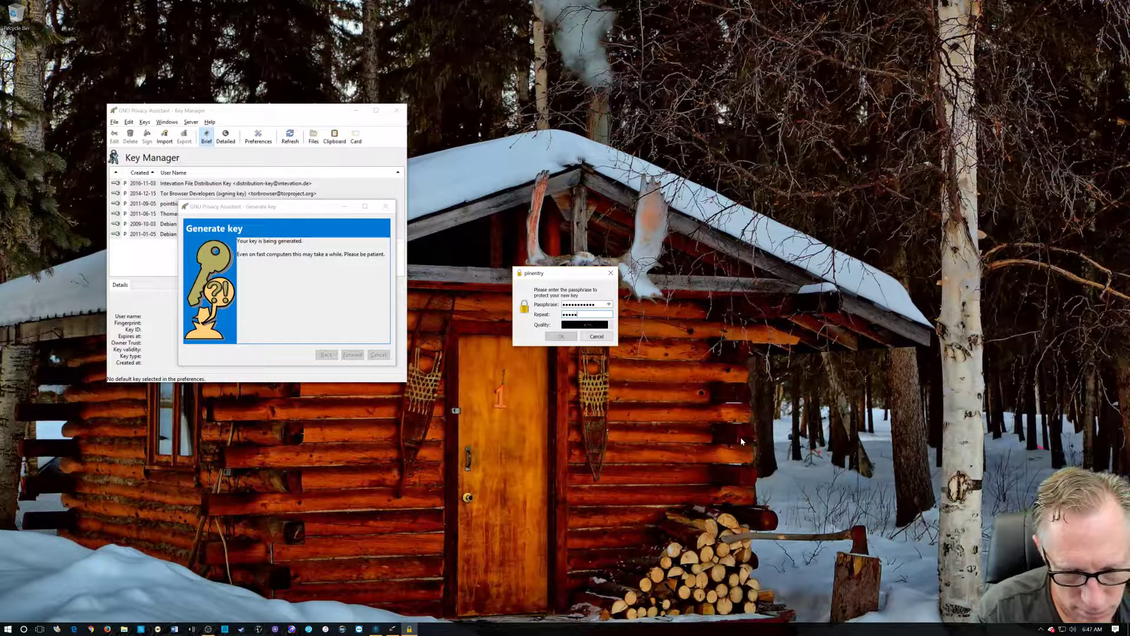
type("••••••••••")
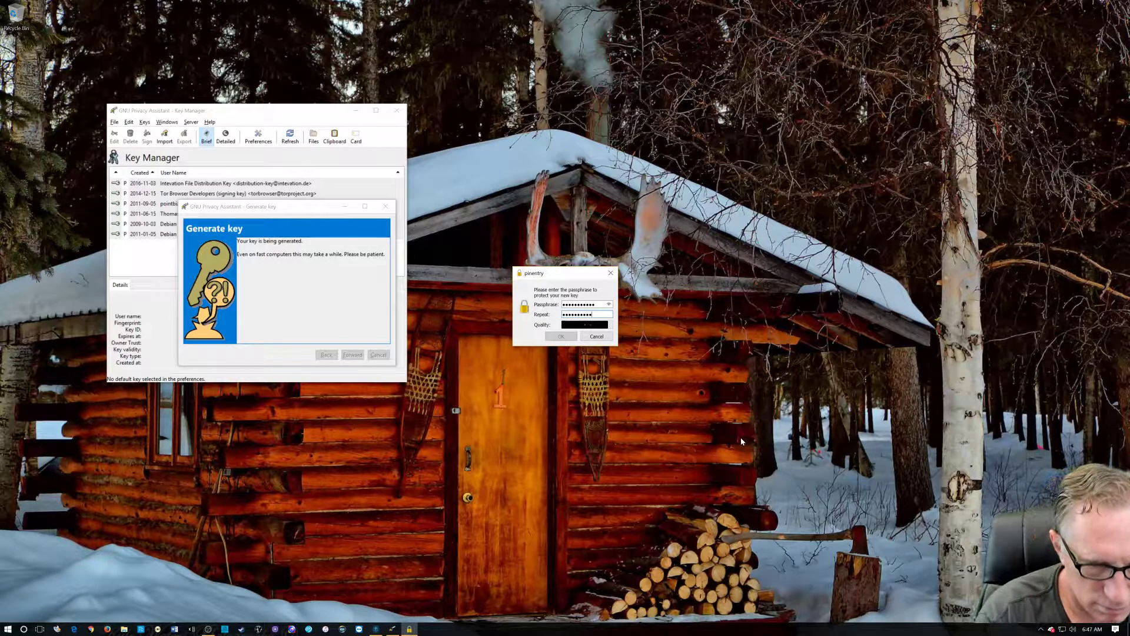
type("•")
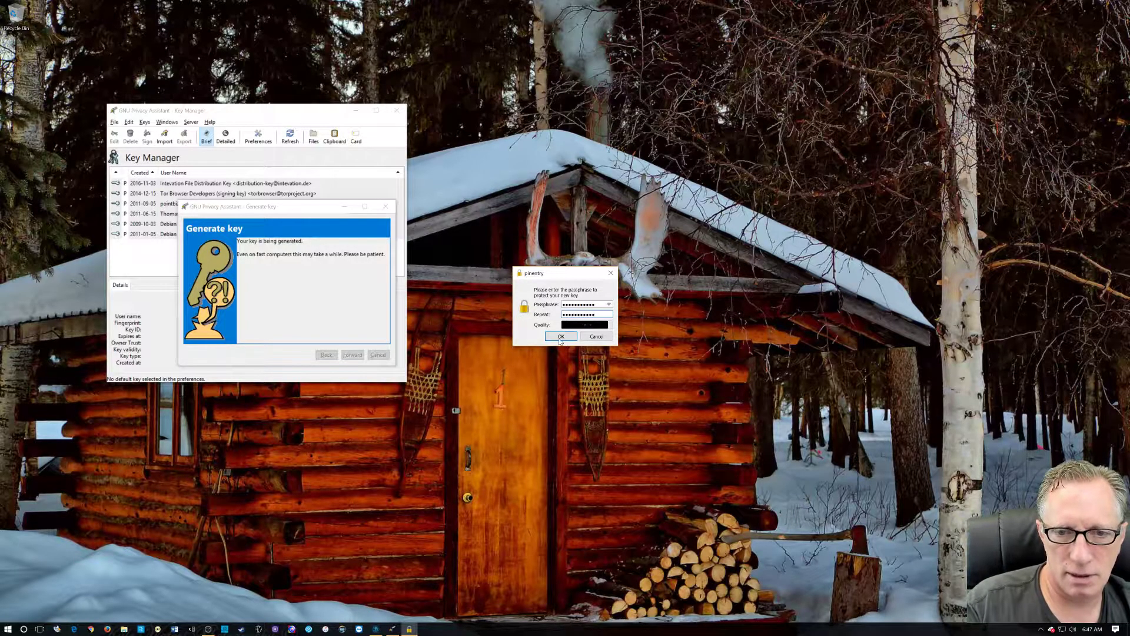
left_click(559, 338)
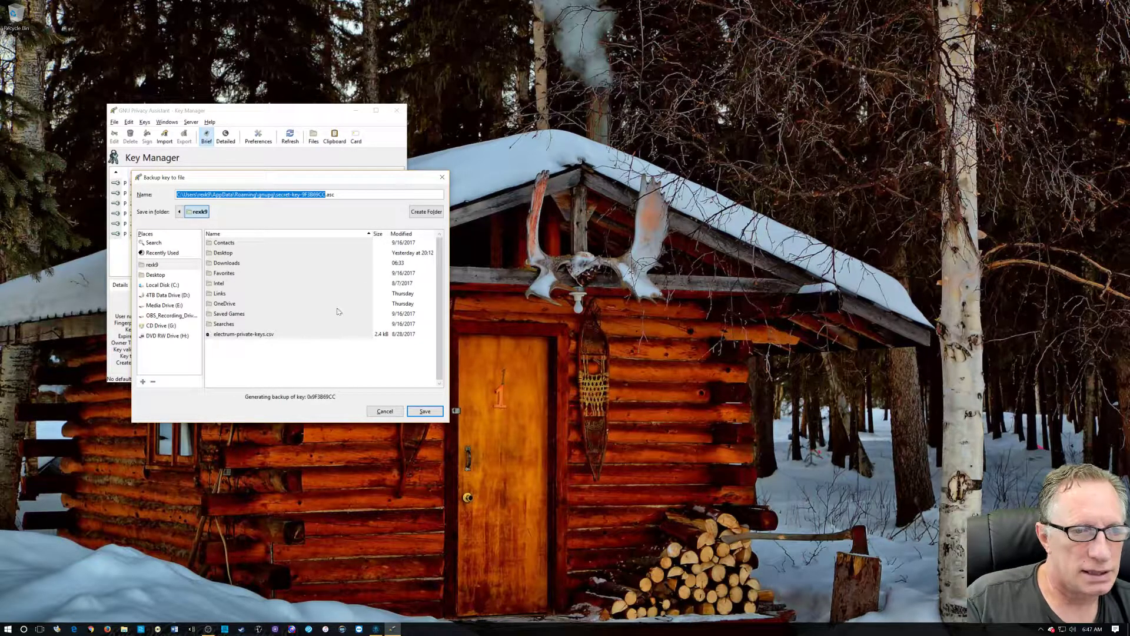
Save the secret-key .asc backup in the gnupg folder, confirming with the passphrase.
left_click(425, 412)
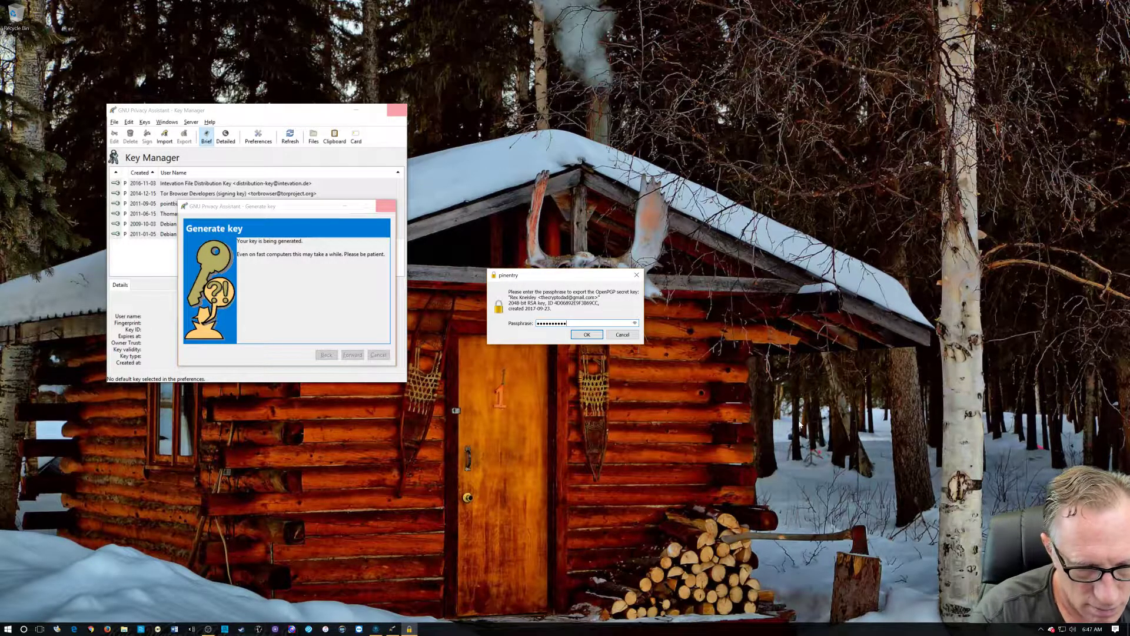
left_click(586, 334)
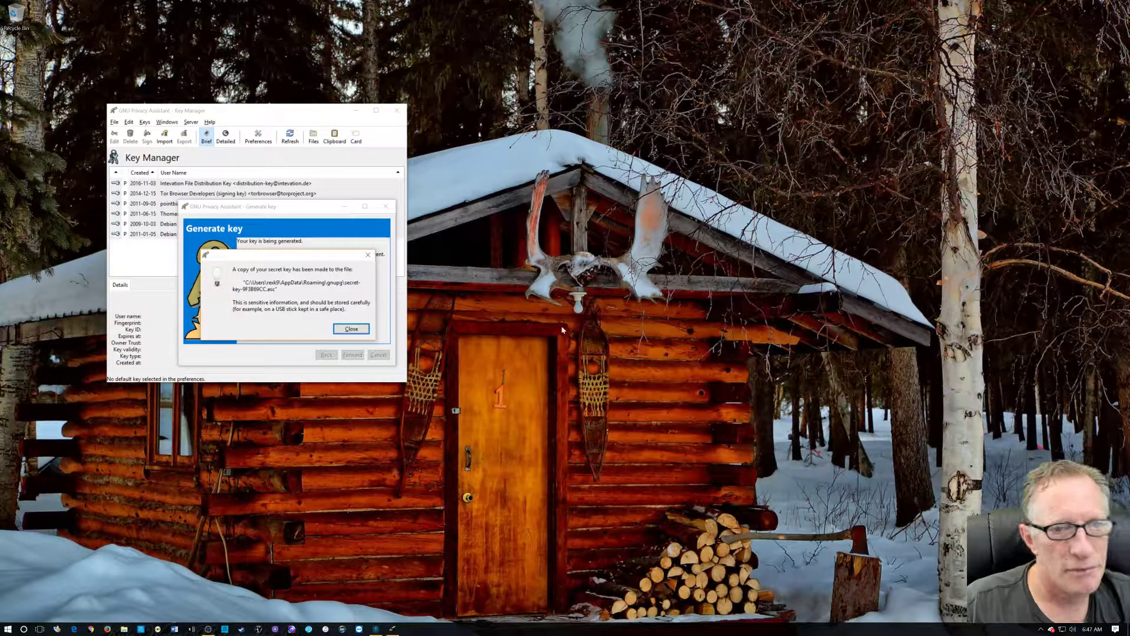
Close the backup message, select the new rsa2048 key, and enlarge the Key Manager window.
left_click(352, 330)
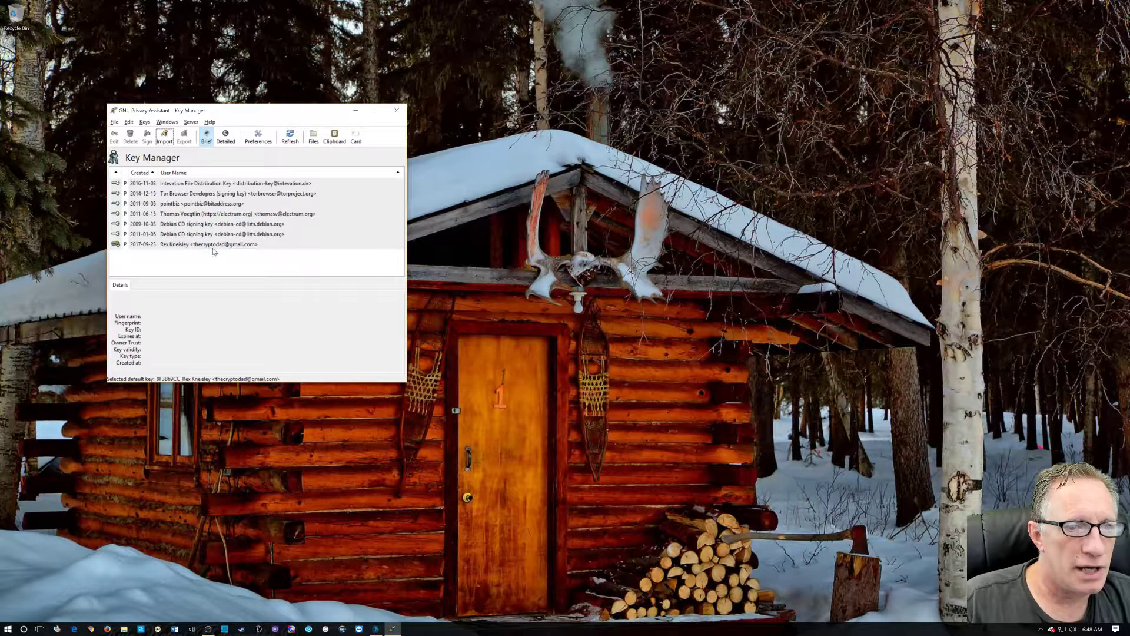
left_click(214, 248)
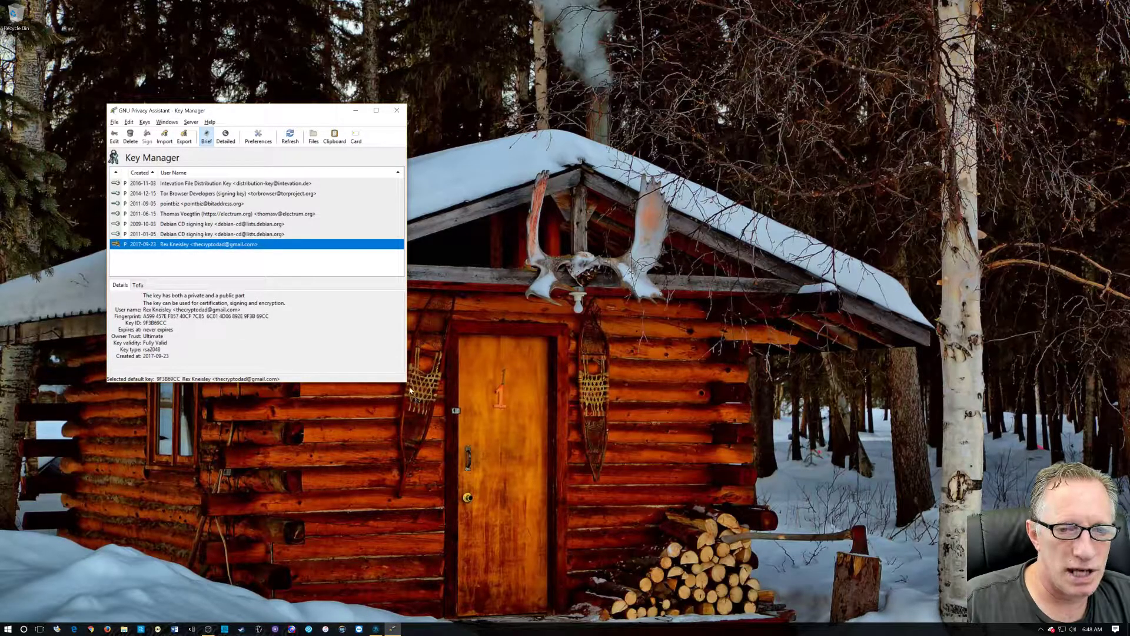
left_click_drag(406, 383, 663, 486)
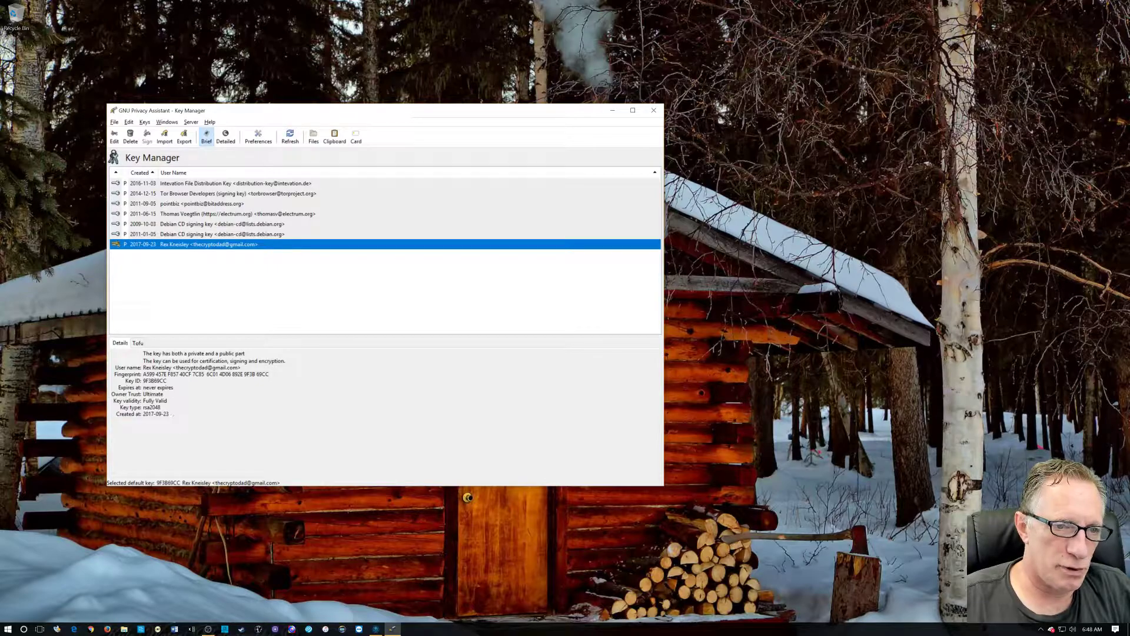
Highlight the new key's Fingerprint value in the Details pane, reselecting the key in between.
left_click_drag(143, 374, 270, 374)
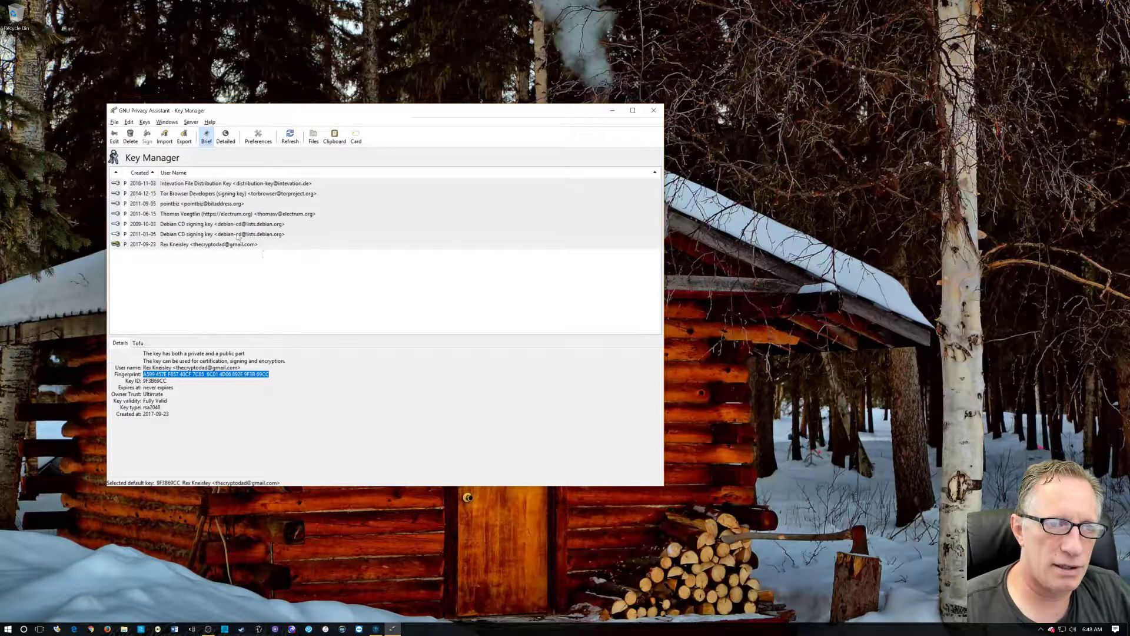
left_click(276, 246)
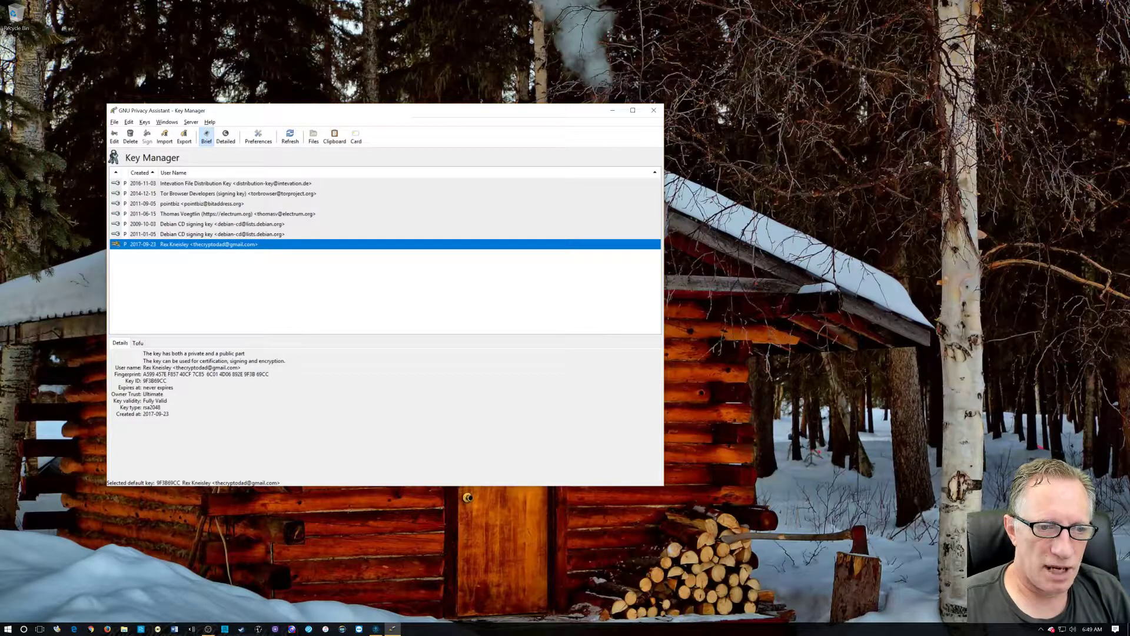
left_click_drag(143, 374, 269, 373)
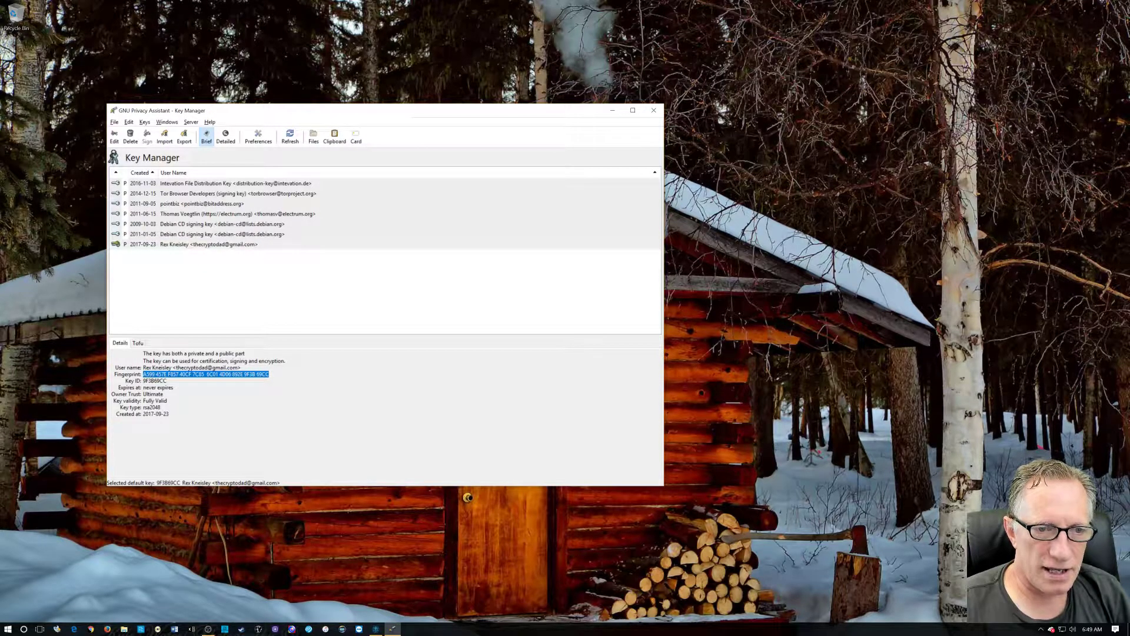